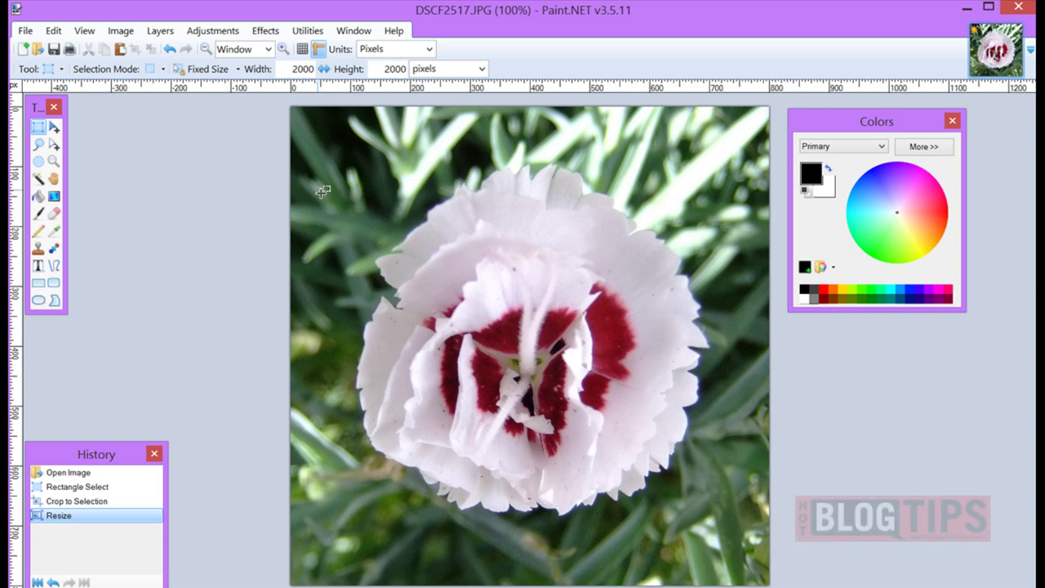
- Open Borders N' Shapes from Effects > Render and set the border width to 55 pixels
{"action": "left_click", "coordinate": [265, 31]}
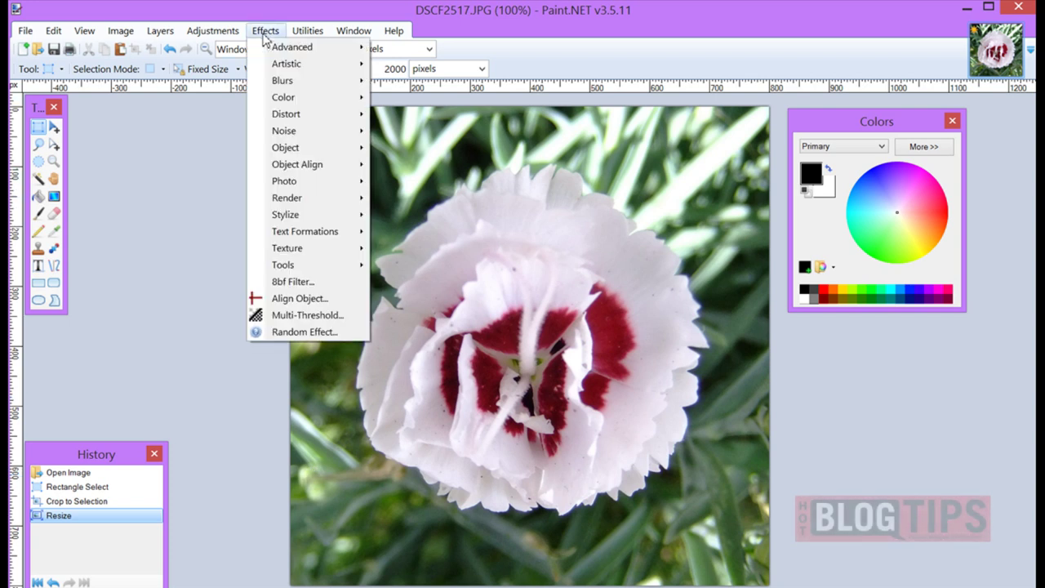
{"action": "mouse_move", "coordinate": [295, 204]}
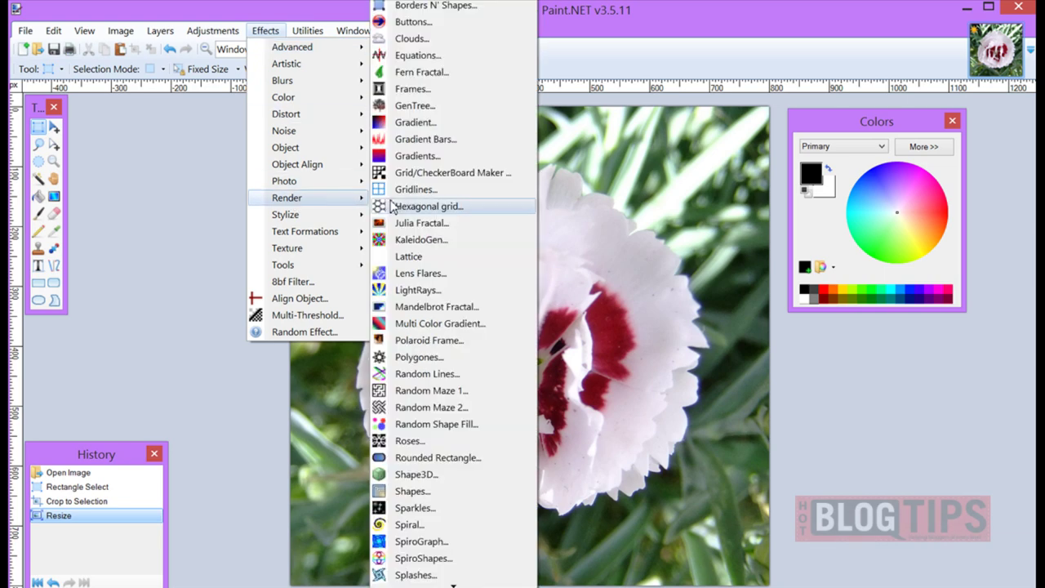
{"action": "left_click", "coordinate": [433, 7]}
{"action": "left_click_drag", "start_coordinate": [400, 70], "coordinate": [32, 51]}
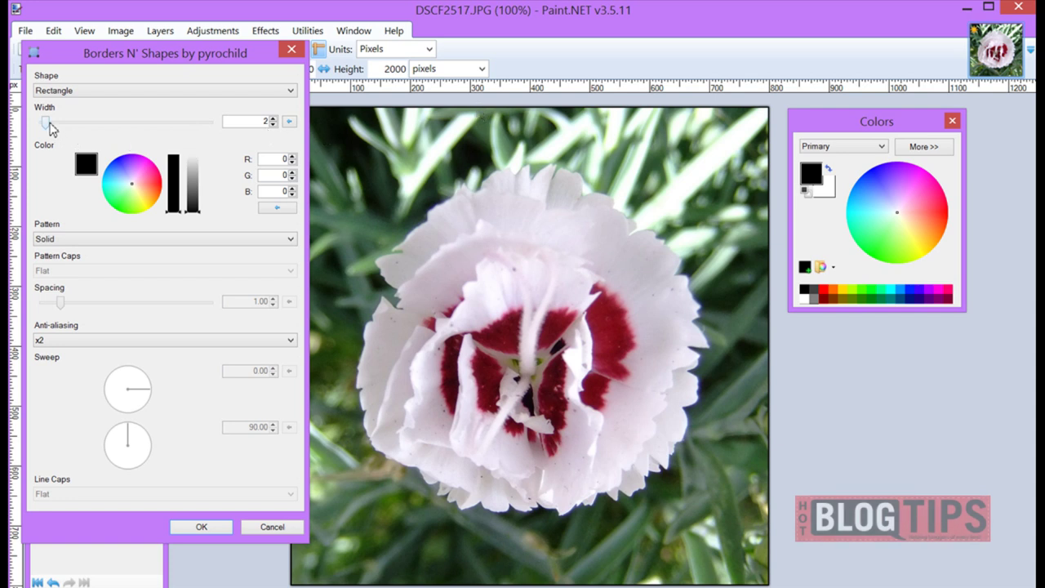
{"action": "left_click_drag", "start_coordinate": [45, 124], "coordinate": [134, 124]}
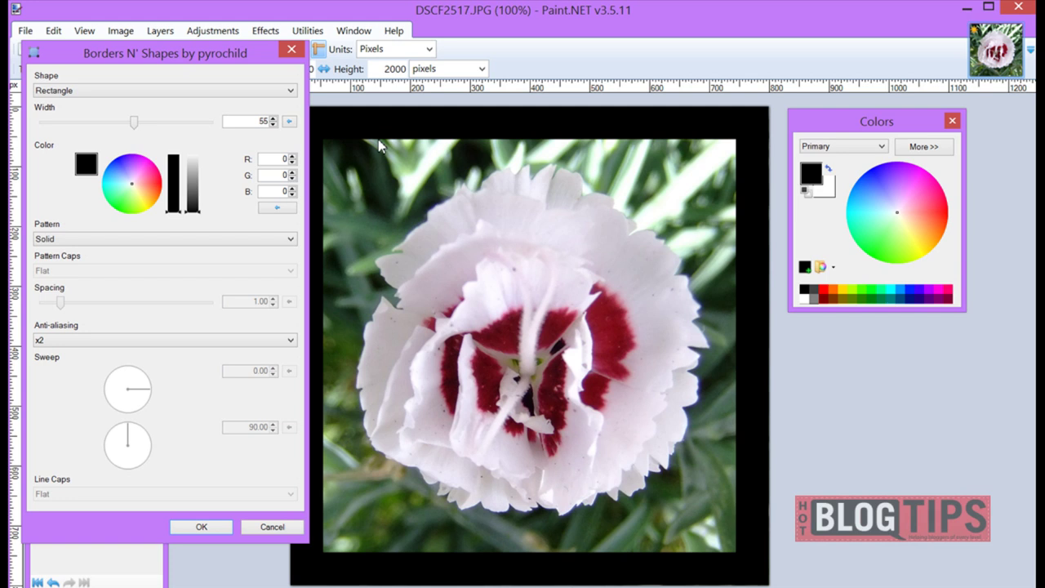
- Preview red, pink, purple, blue, green and yellow border colours, then discard the preview
{"action": "left_click", "coordinate": [158, 188]}
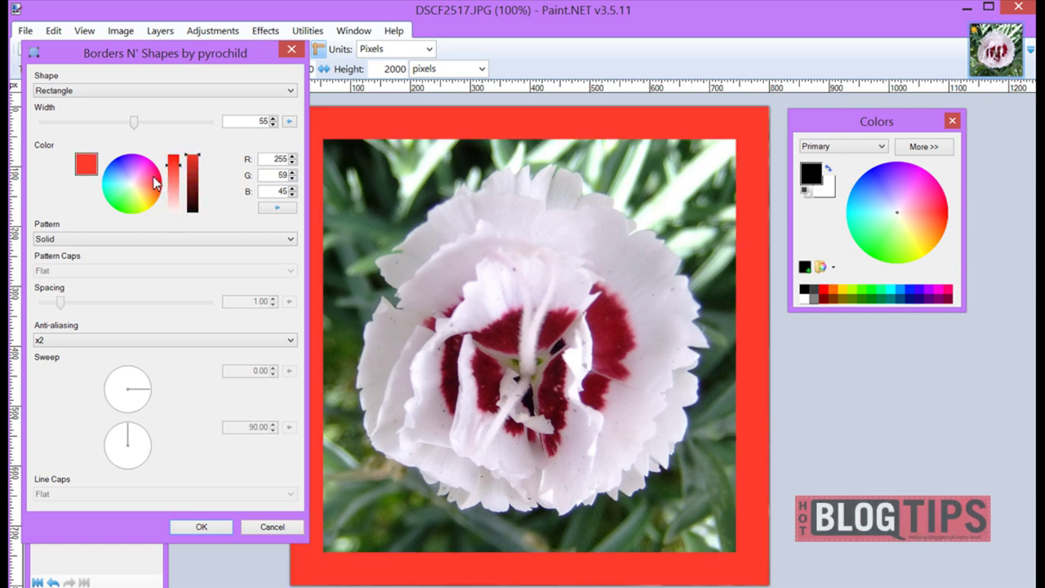
{"action": "left_click", "coordinate": [137, 168]}
{"action": "left_click", "coordinate": [130, 158]}
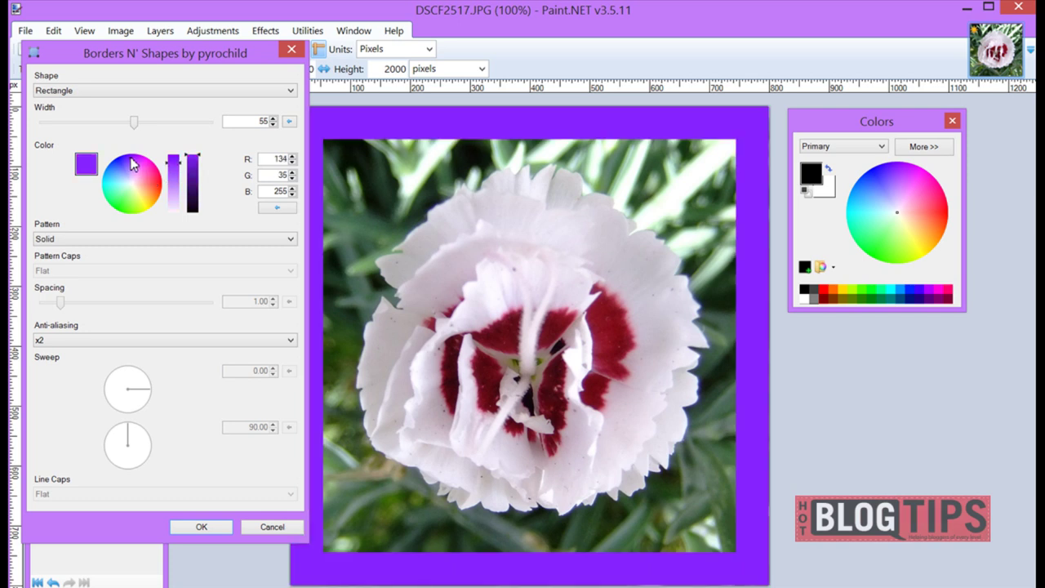
{"action": "left_click", "coordinate": [111, 173]}
{"action": "left_click", "coordinate": [113, 198]}
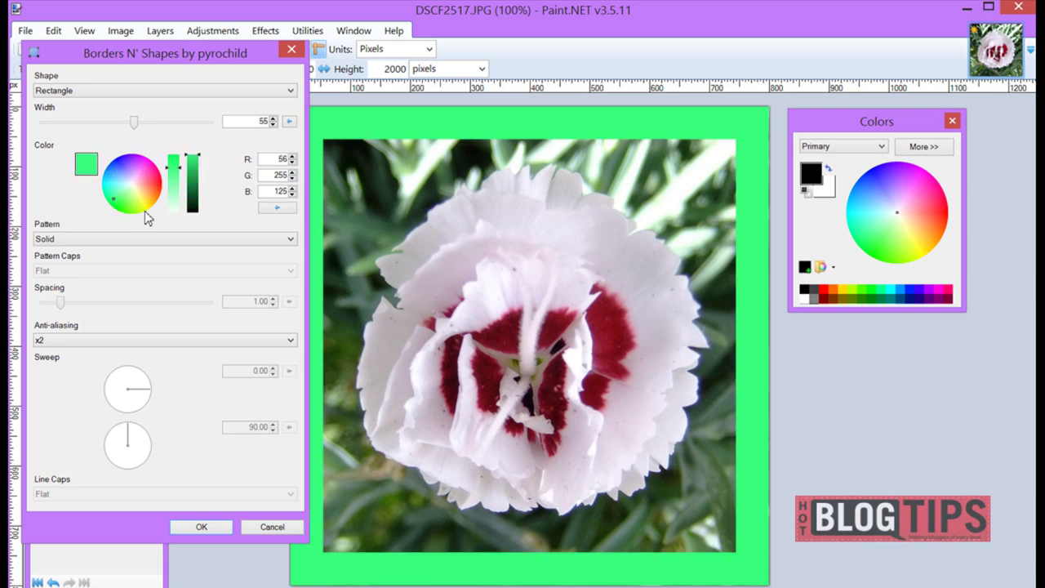
{"action": "left_click", "coordinate": [144, 210]}
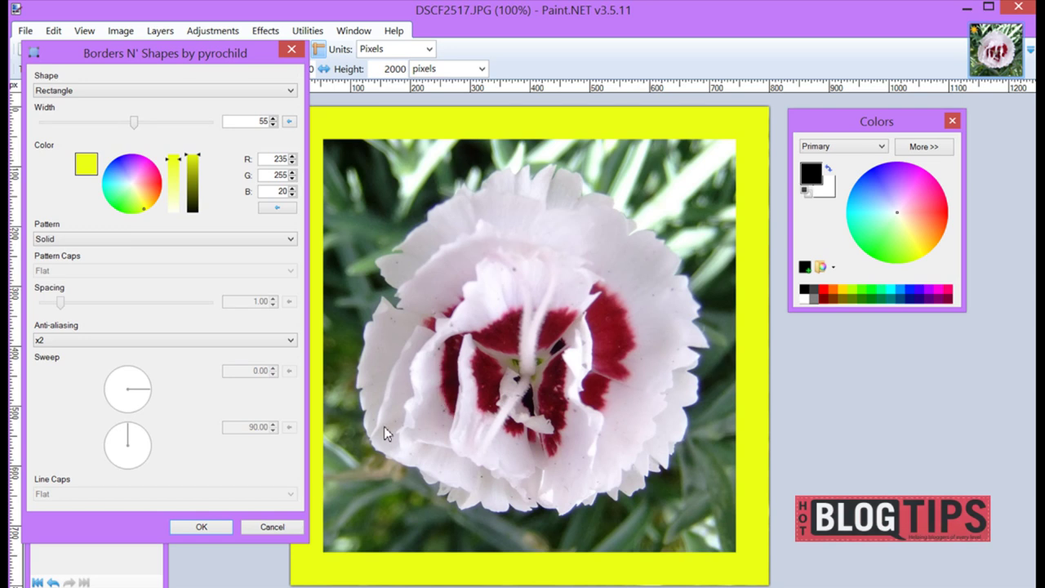
{"action": "left_click", "coordinate": [272, 527]}
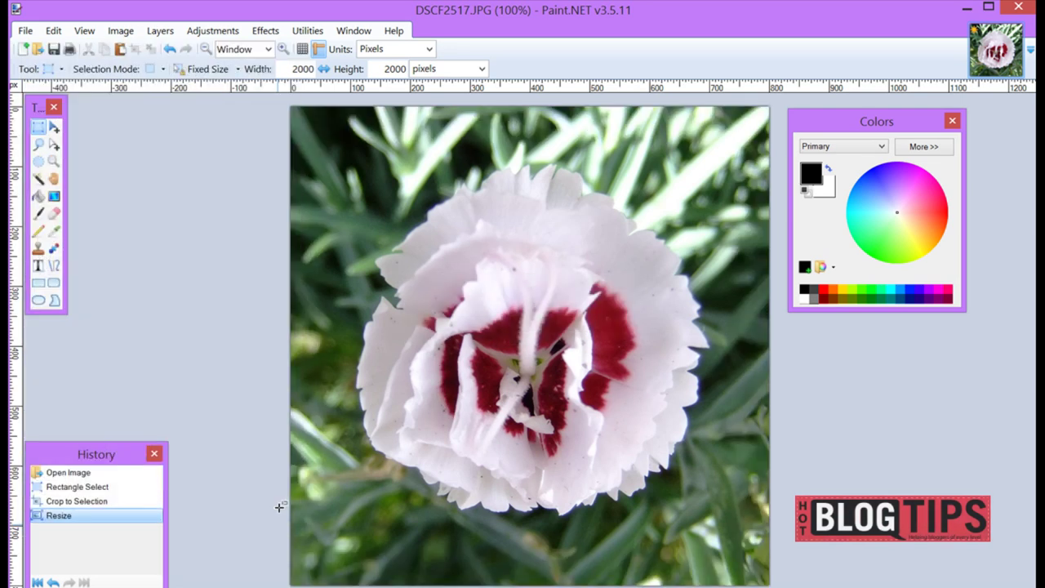
- Pick the dark red from the flower's centre as the primary colour with the Color Picker
{"action": "left_click", "coordinate": [55, 233]}
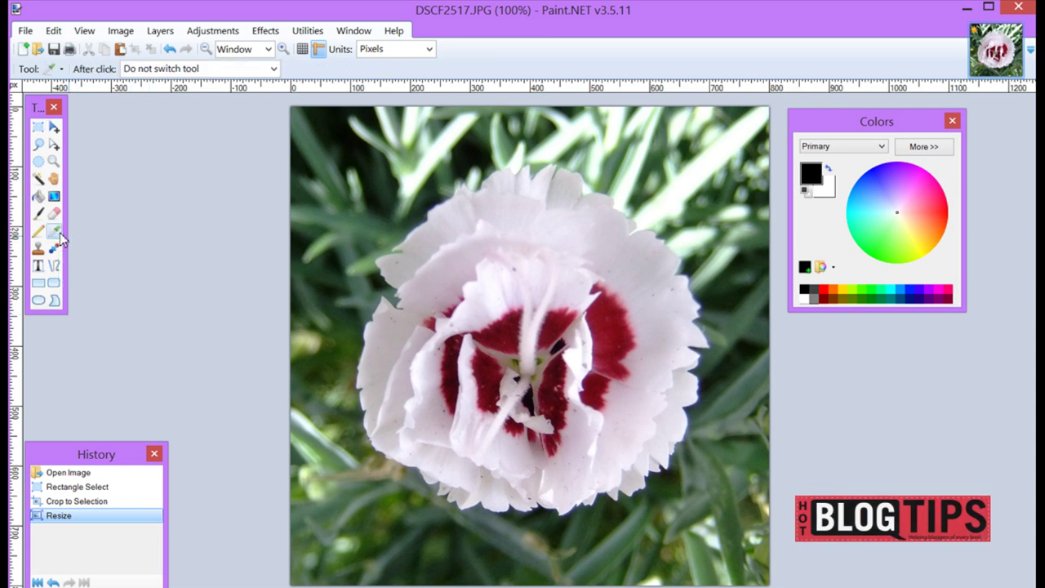
{"action": "left_click", "coordinate": [516, 347]}
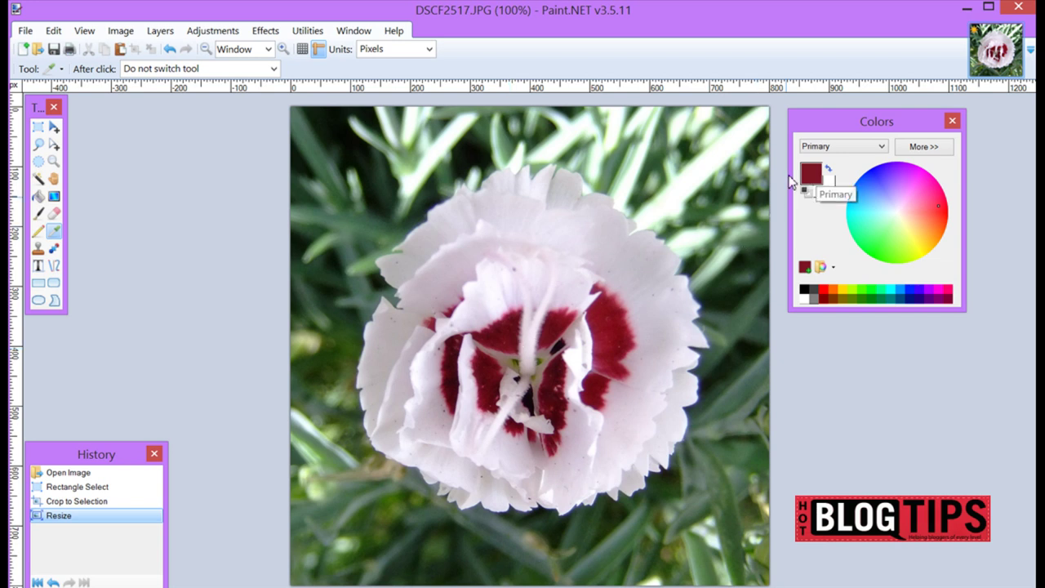
- Reopen Borders N' Shapes and widen the dark red (123, 21, 36) border to 61 pixels
{"action": "left_click", "coordinate": [261, 35]}
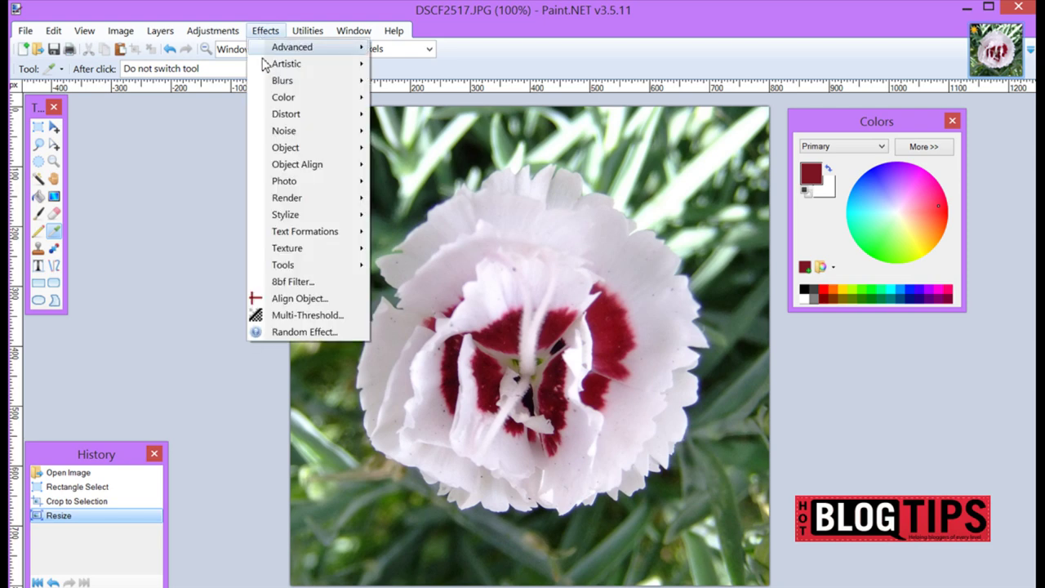
{"action": "mouse_move", "coordinate": [300, 201]}
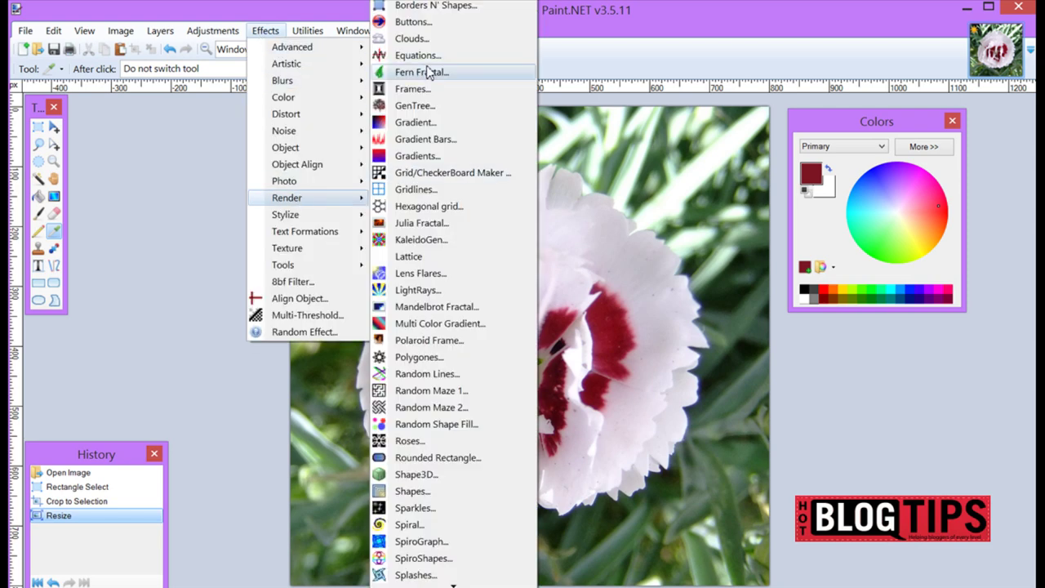
{"action": "left_click", "coordinate": [432, 8]}
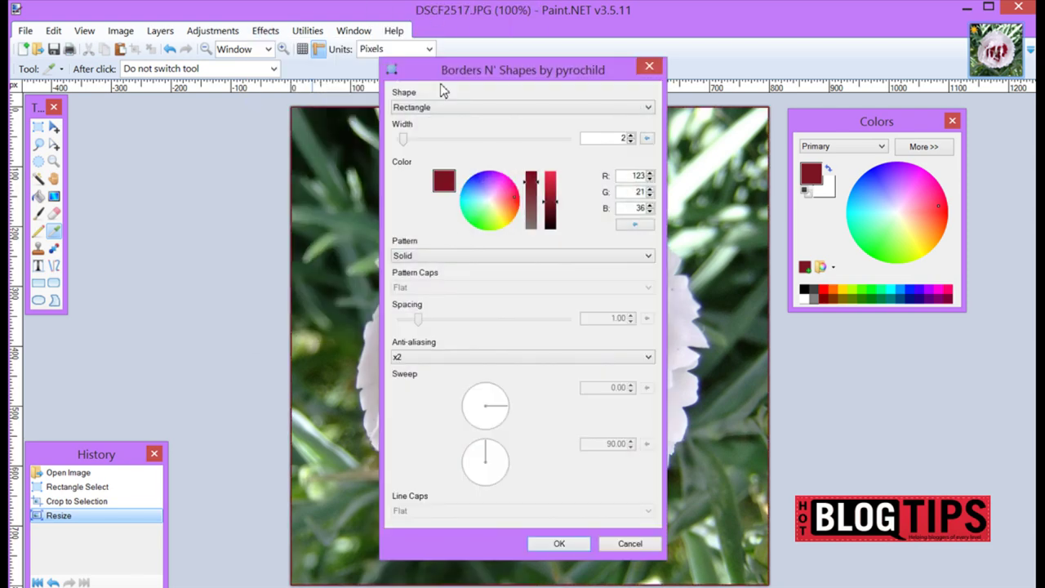
{"action": "left_click_drag", "start_coordinate": [448, 73], "coordinate": [74, 57]}
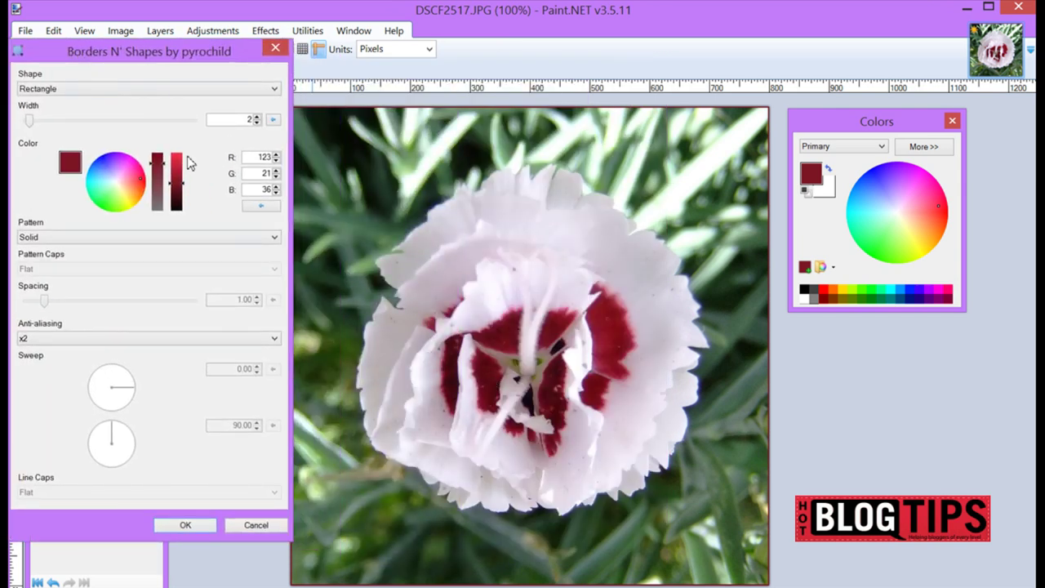
{"action": "left_click_drag", "start_coordinate": [30, 120], "coordinate": [128, 123]}
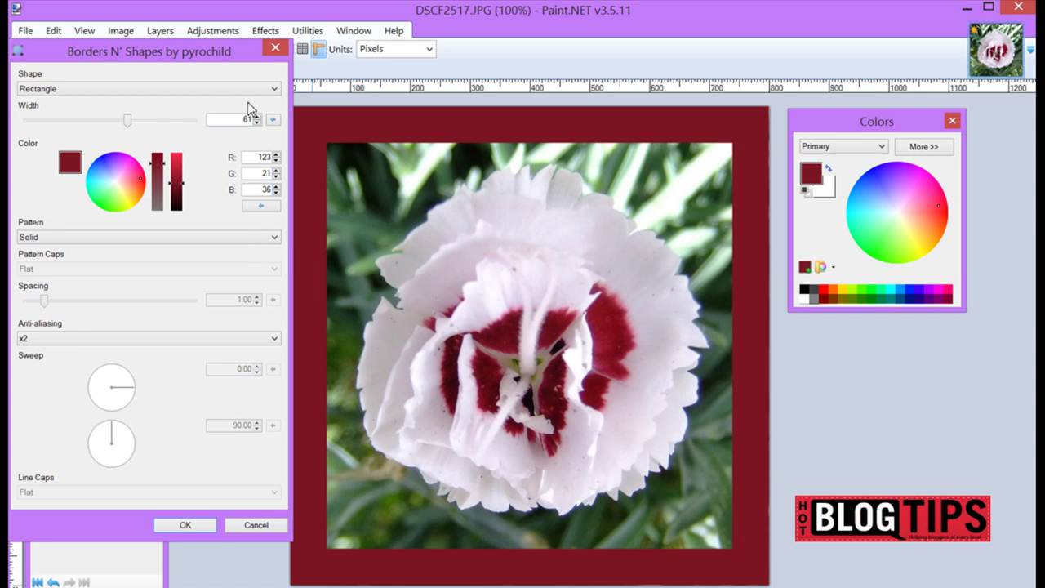
- Try an ellipse border shape, then set the Shape back to Rectangle
{"action": "left_click", "coordinate": [272, 90]}
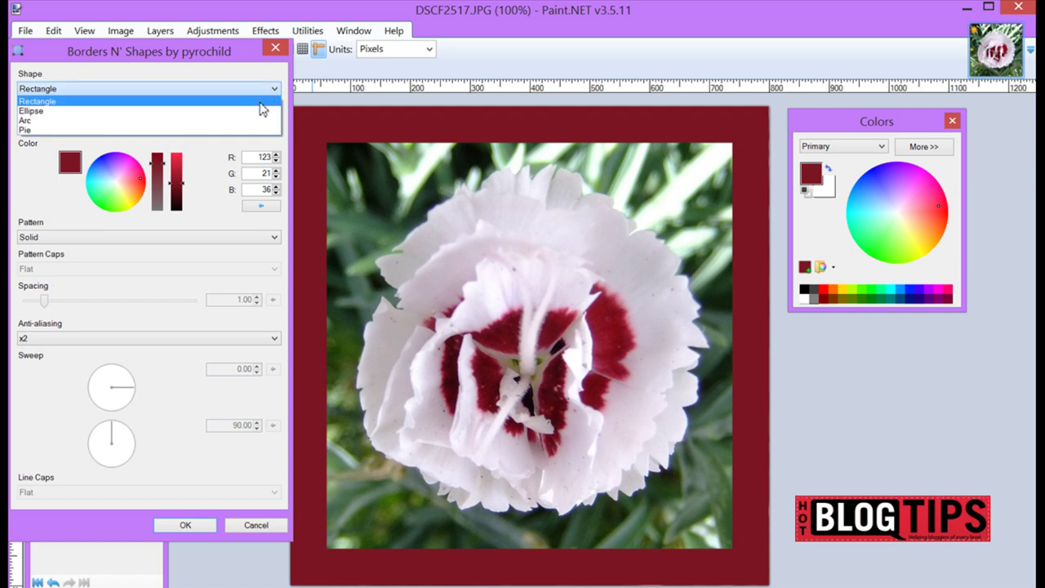
{"action": "left_click", "coordinate": [258, 111]}
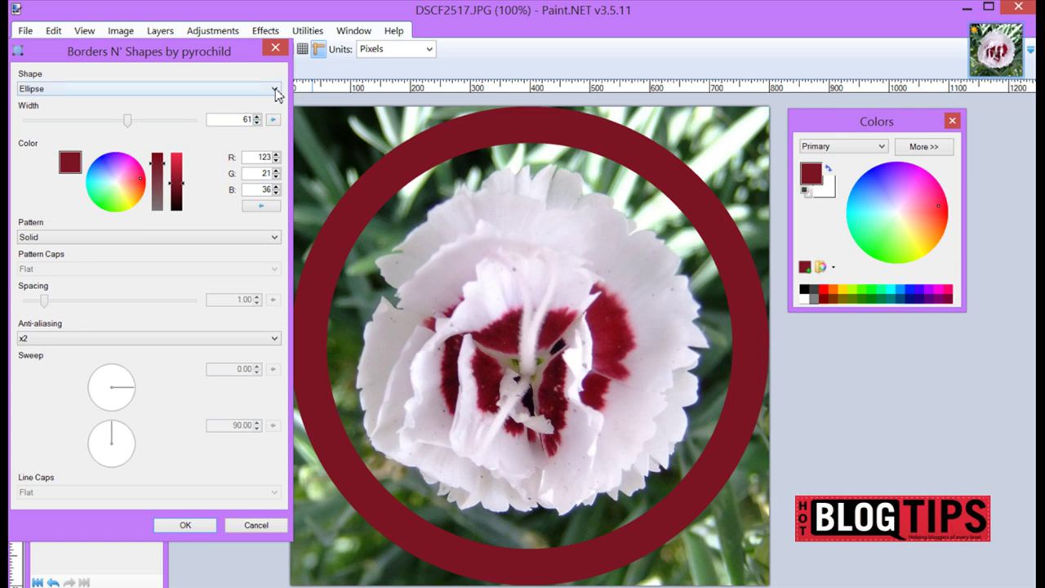
{"action": "left_click", "coordinate": [276, 92]}
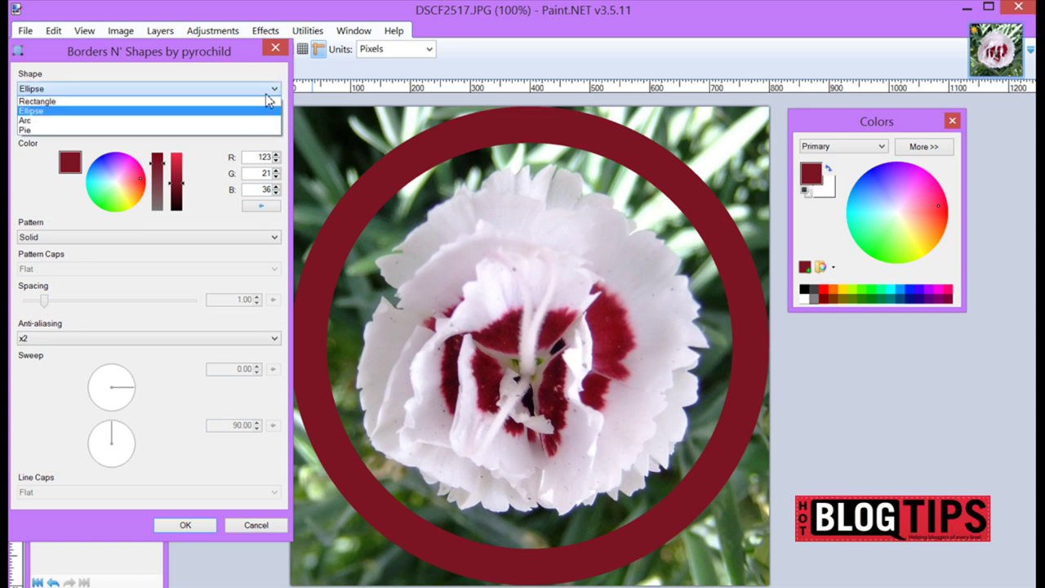
{"action": "left_click", "coordinate": [281, 154]}
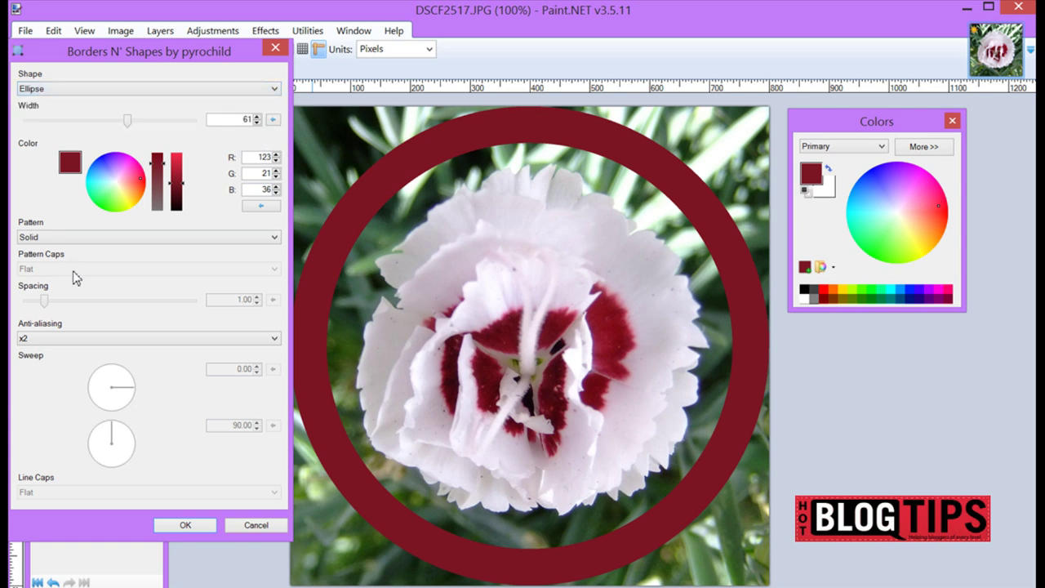
{"action": "left_click", "coordinate": [273, 90]}
{"action": "left_click", "coordinate": [262, 109]}
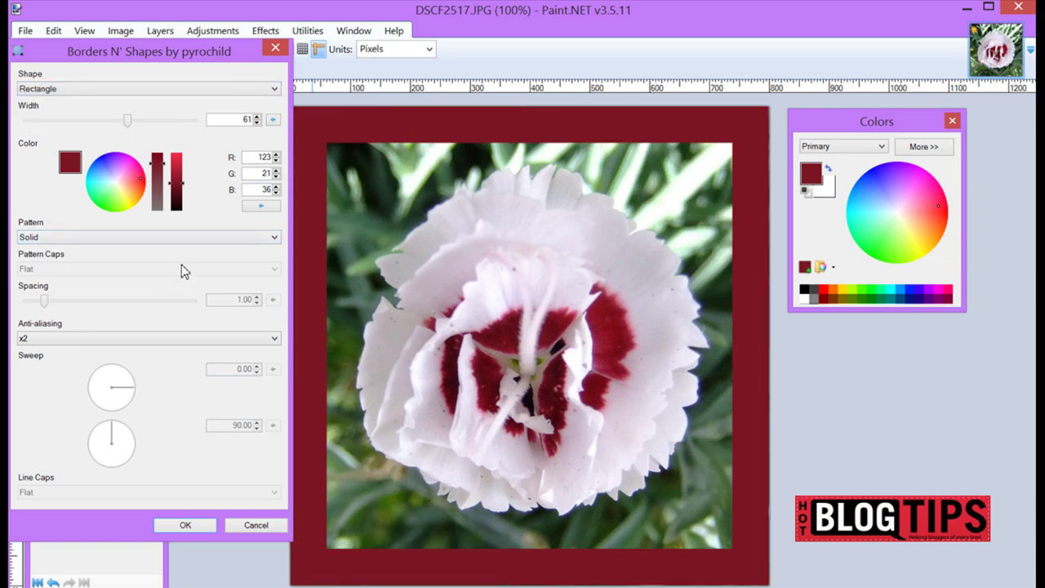
- Try the Dotted and Dashed border patterns, settling on Dotted
{"action": "left_click", "coordinate": [275, 238]}
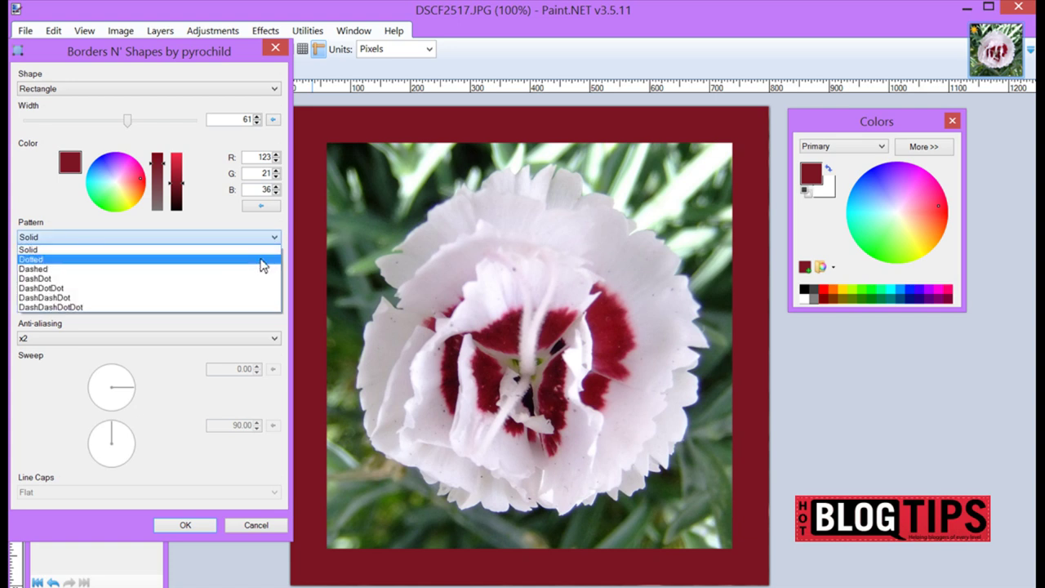
{"action": "left_click", "coordinate": [262, 260]}
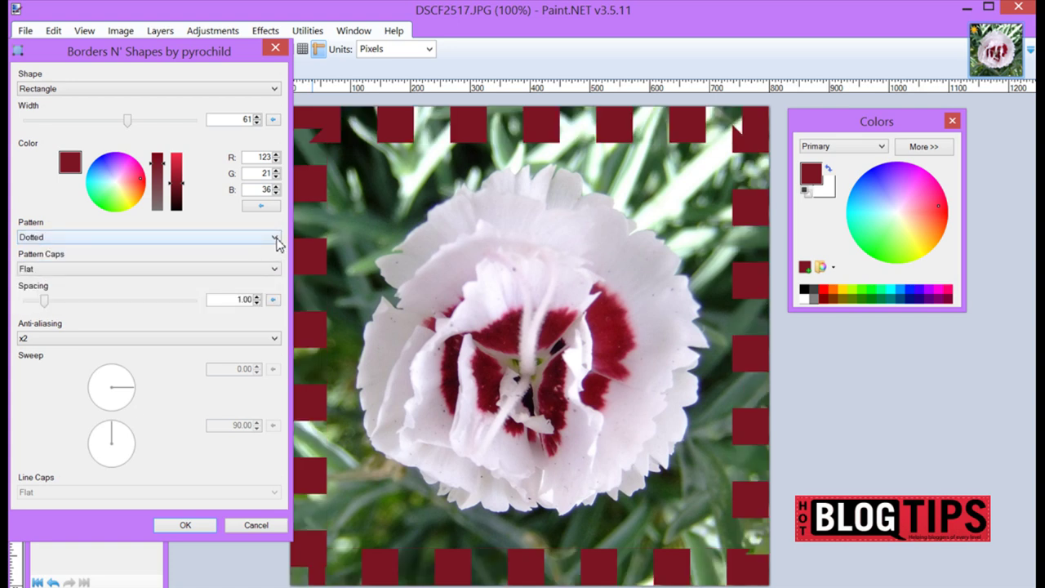
{"action": "left_click", "coordinate": [274, 238]}
{"action": "left_click", "coordinate": [258, 272]}
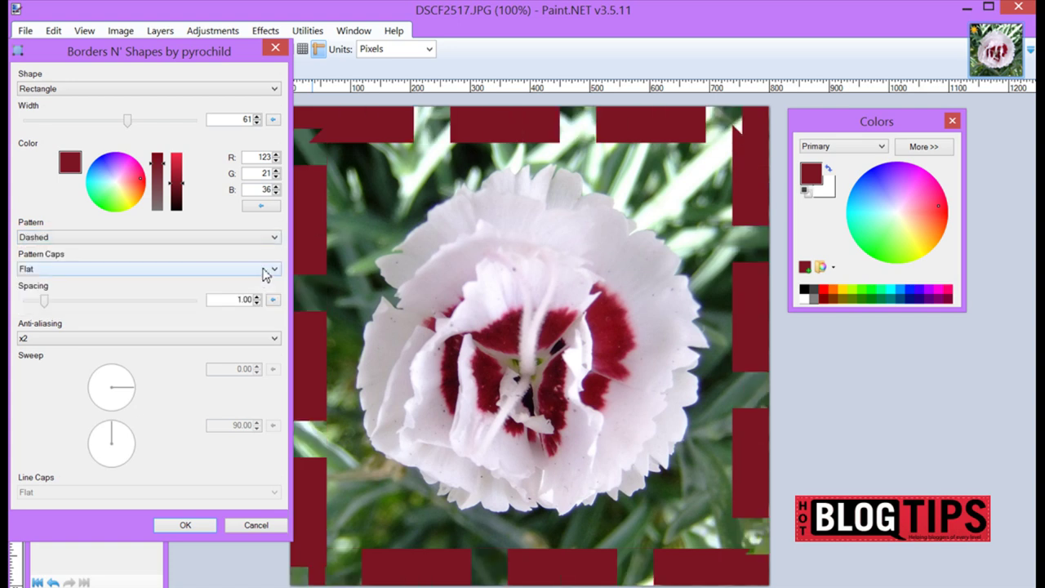
{"action": "left_click", "coordinate": [275, 237]}
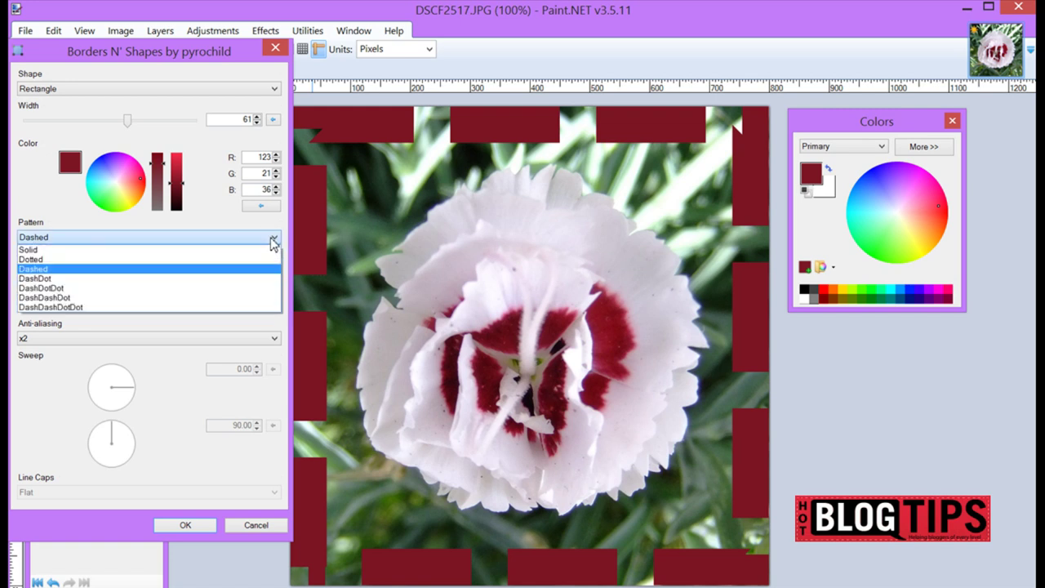
{"action": "left_click", "coordinate": [196, 260]}
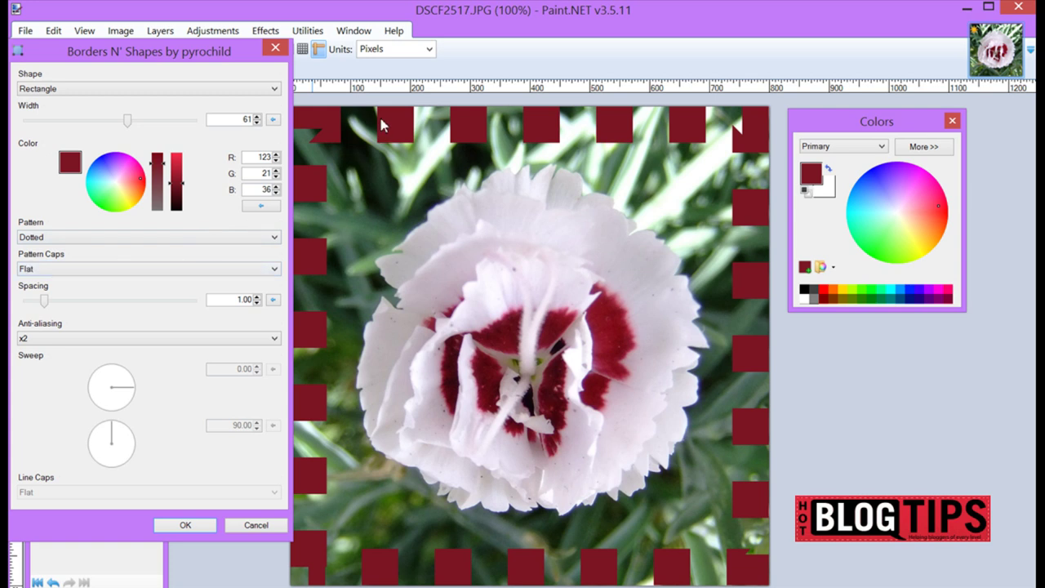
- Set Pattern Caps to Triangle after trying Round, turning the dots into diamonds
{"action": "left_click", "coordinate": [275, 270]}
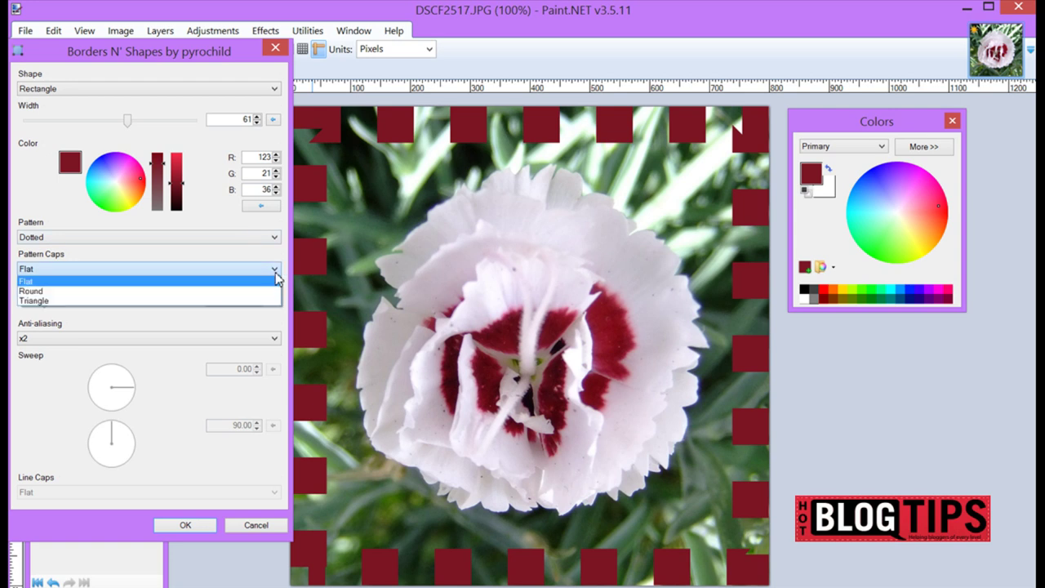
{"action": "left_click", "coordinate": [260, 290]}
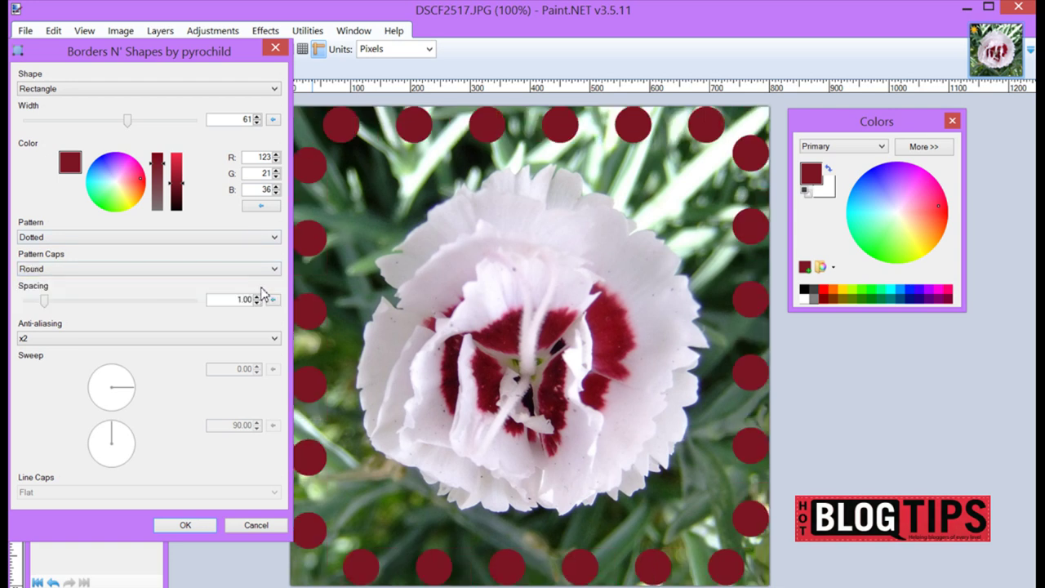
{"action": "left_click", "coordinate": [275, 269]}
{"action": "left_click", "coordinate": [264, 302]}
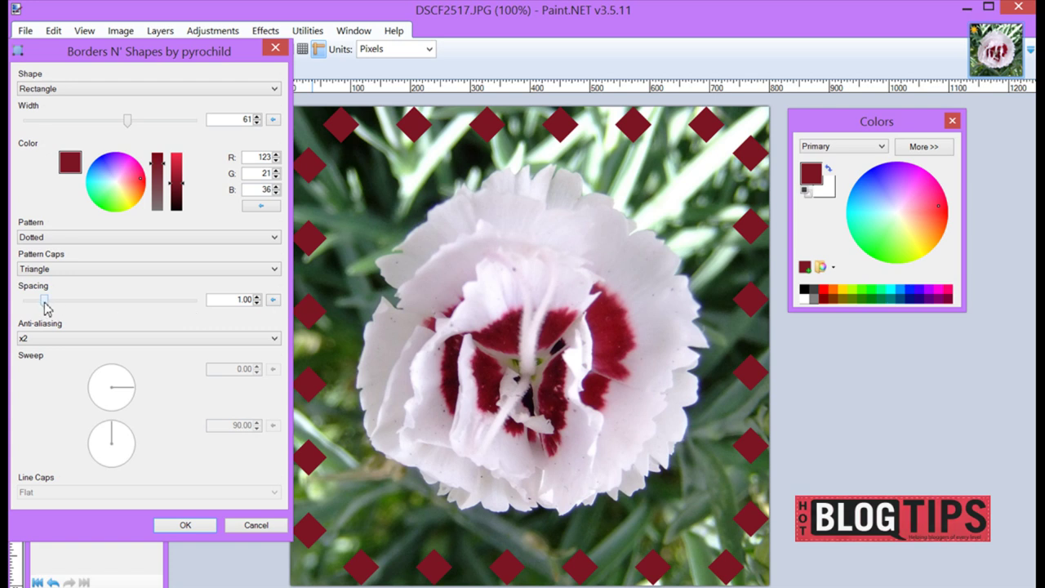
- Adjust the diamond Spacing slider to 5.40
{"action": "left_click_drag", "start_coordinate": [45, 301], "coordinate": [96, 311]}
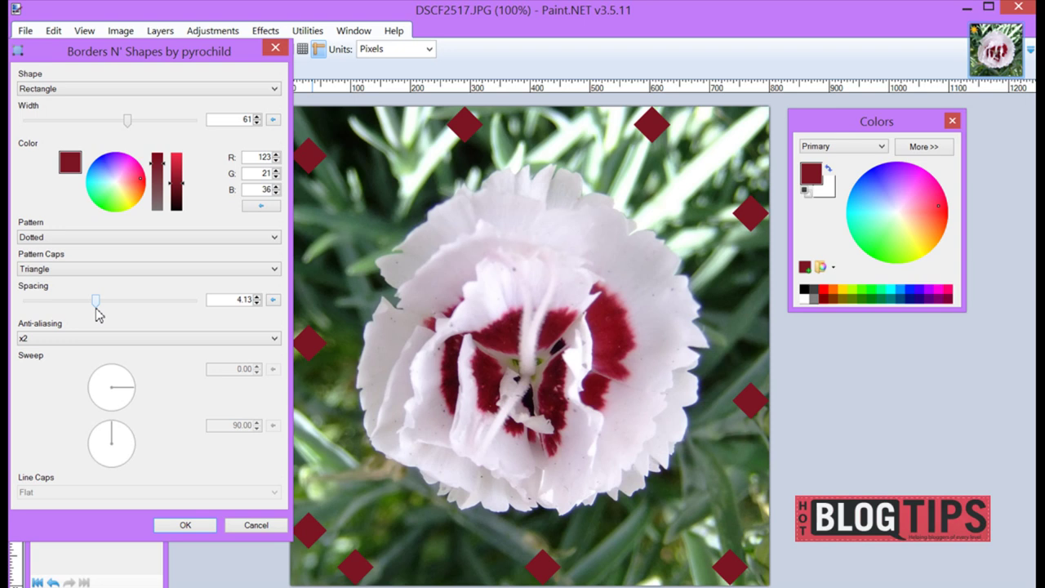
{"action": "left_click_drag", "start_coordinate": [96, 308], "coordinate": [35, 306]}
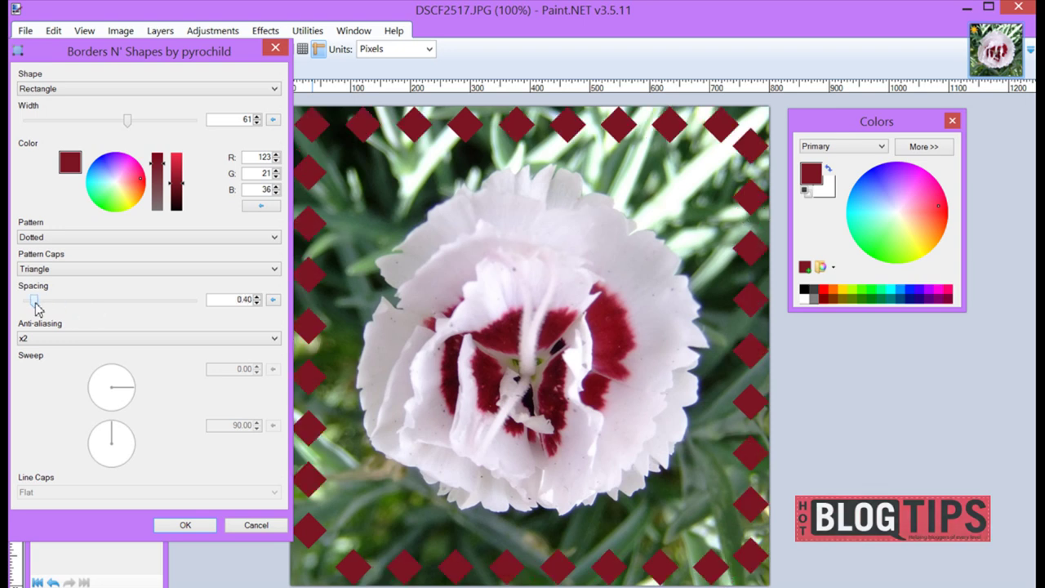
{"action": "left_click_drag", "start_coordinate": [36, 306], "coordinate": [118, 315]}
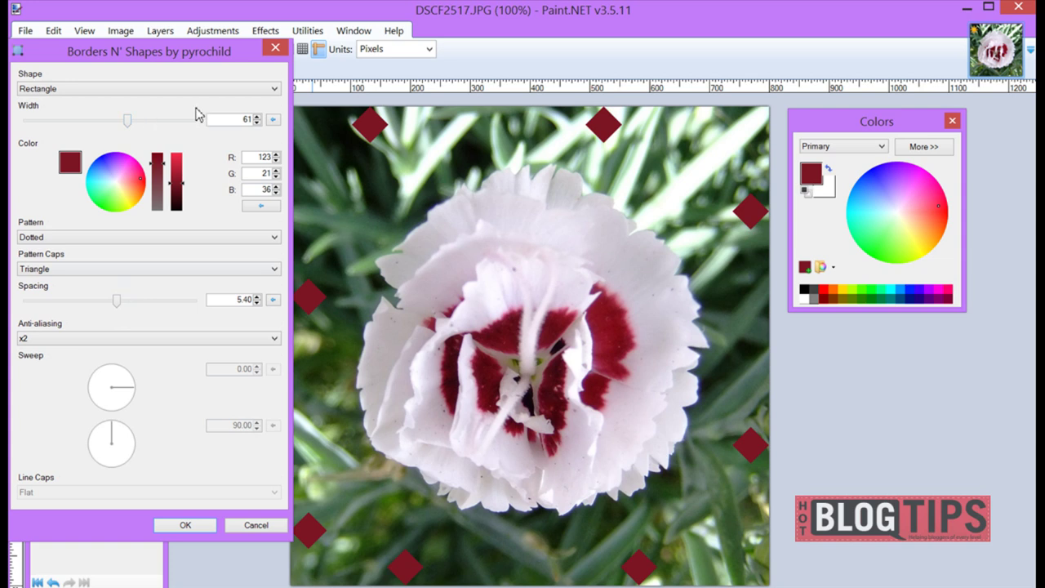
- Set Pattern back to Solid and apply the 61-pixel dark red border
{"action": "left_click", "coordinate": [270, 241]}
{"action": "left_click", "coordinate": [261, 246]}
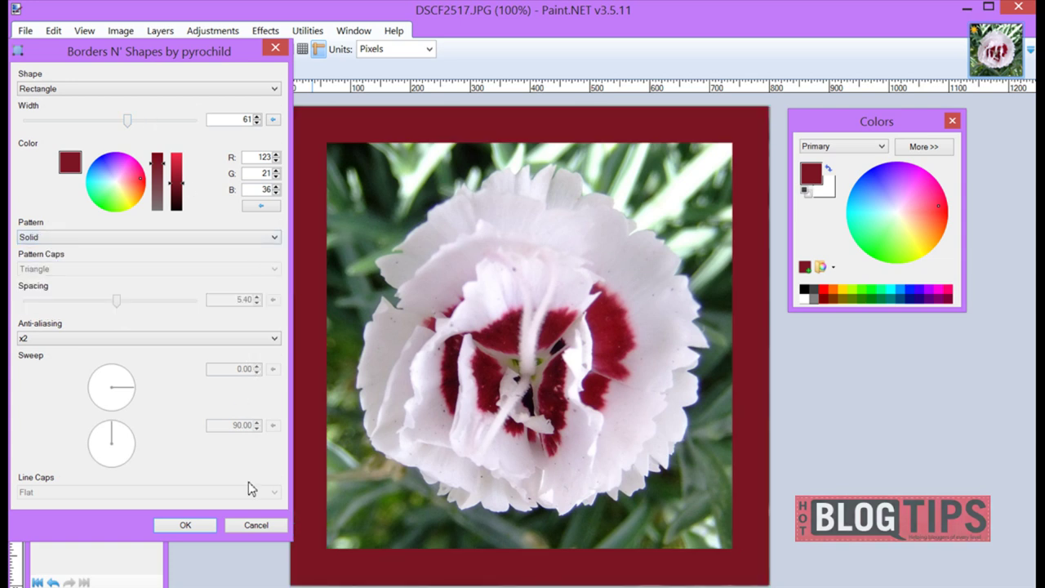
{"action": "left_click", "coordinate": [197, 523]}
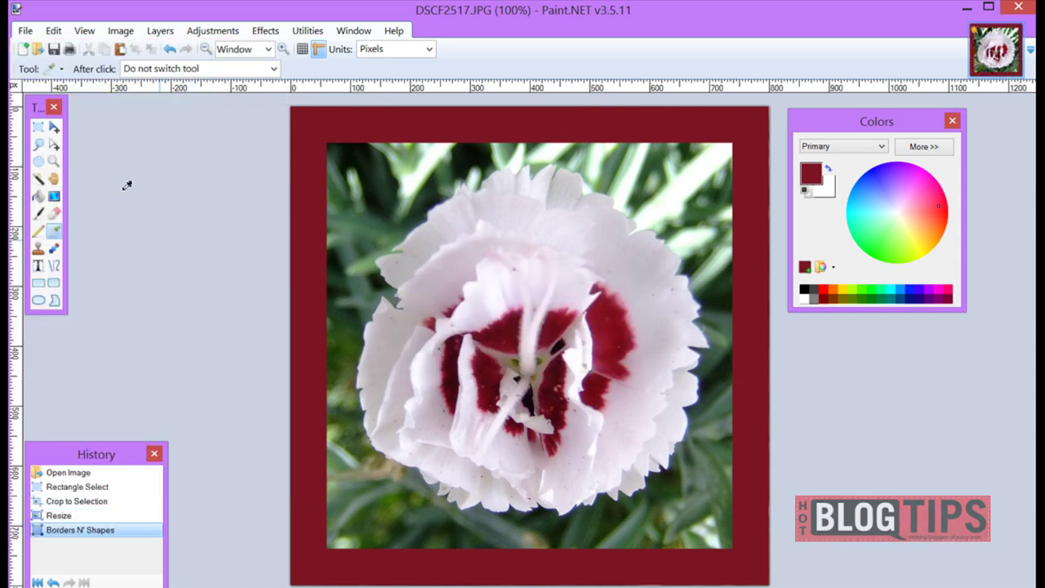
{"action": "left_click", "coordinate": [26, 33]}
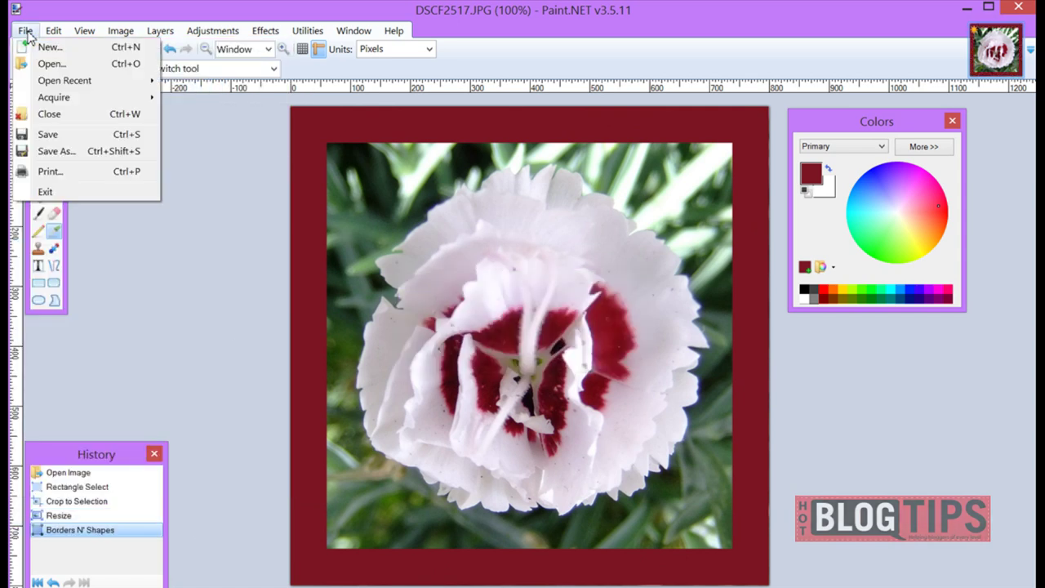
- Save the framed photo as PNG named 'DSCF2517 1', accepting the default save settings
{"action": "left_click", "coordinate": [65, 152]}
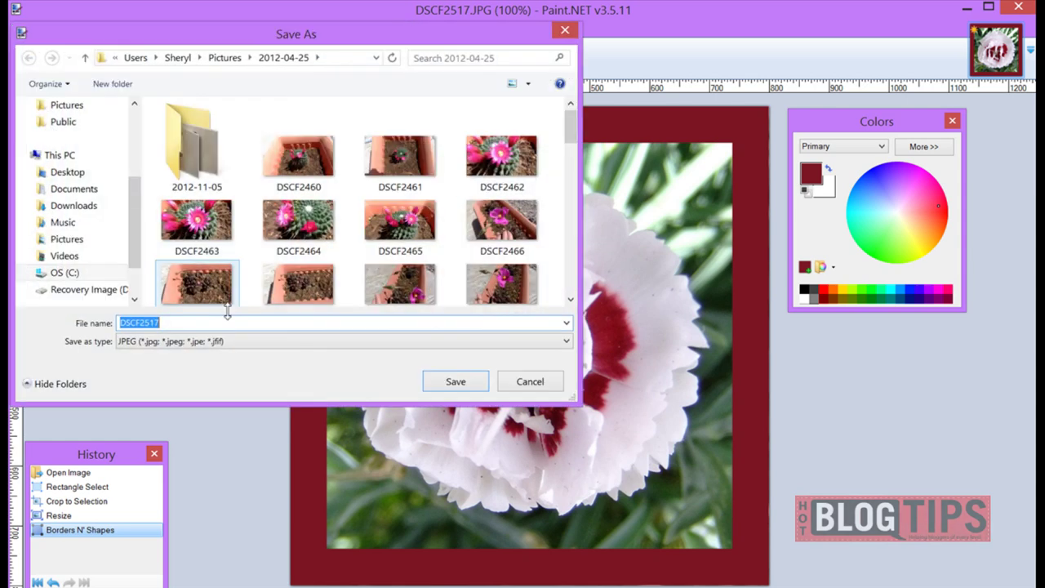
{"action": "left_click", "coordinate": [230, 325]}
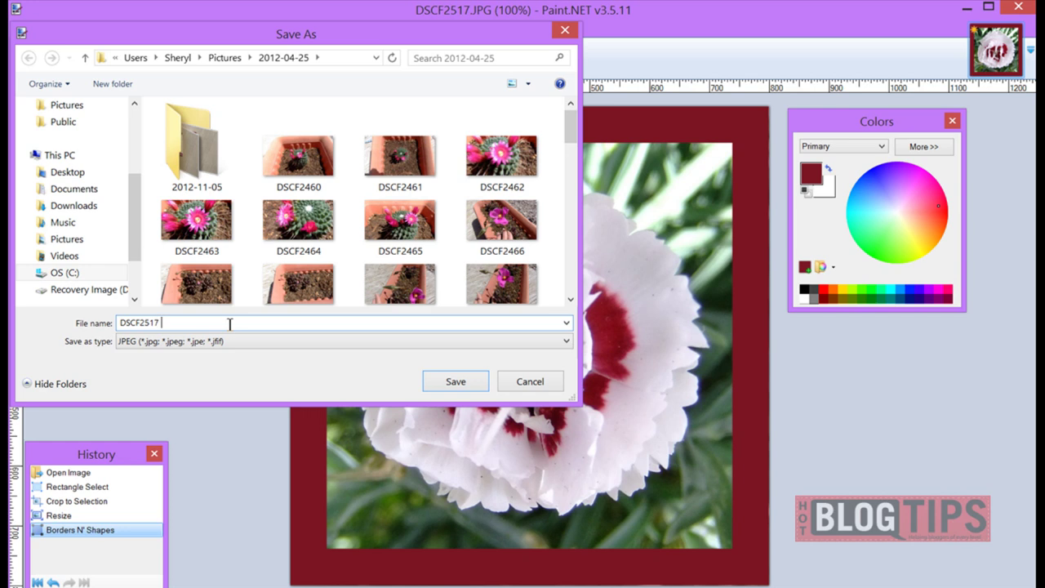
{"action": "type", "text": "1"}
{"action": "left_click", "coordinate": [362, 343]}
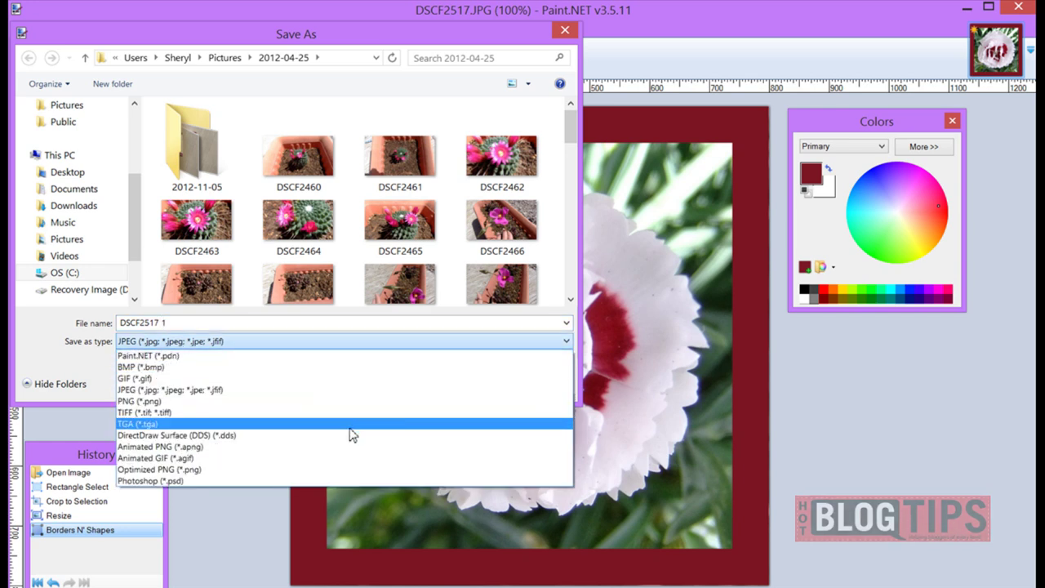
{"action": "left_click", "coordinate": [346, 403]}
{"action": "left_click", "coordinate": [462, 382]}
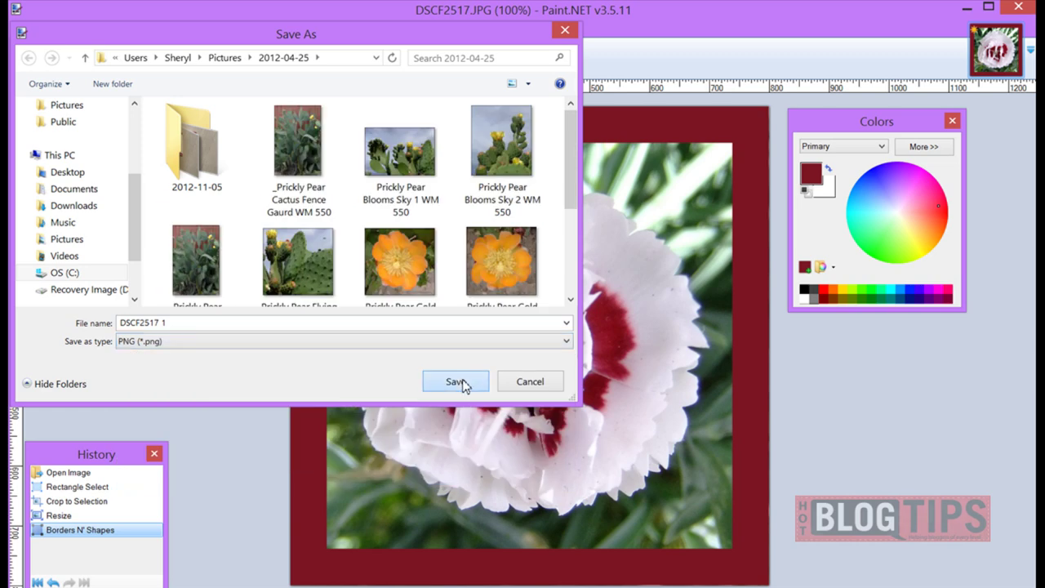
{"action": "left_click", "coordinate": [738, 452]}
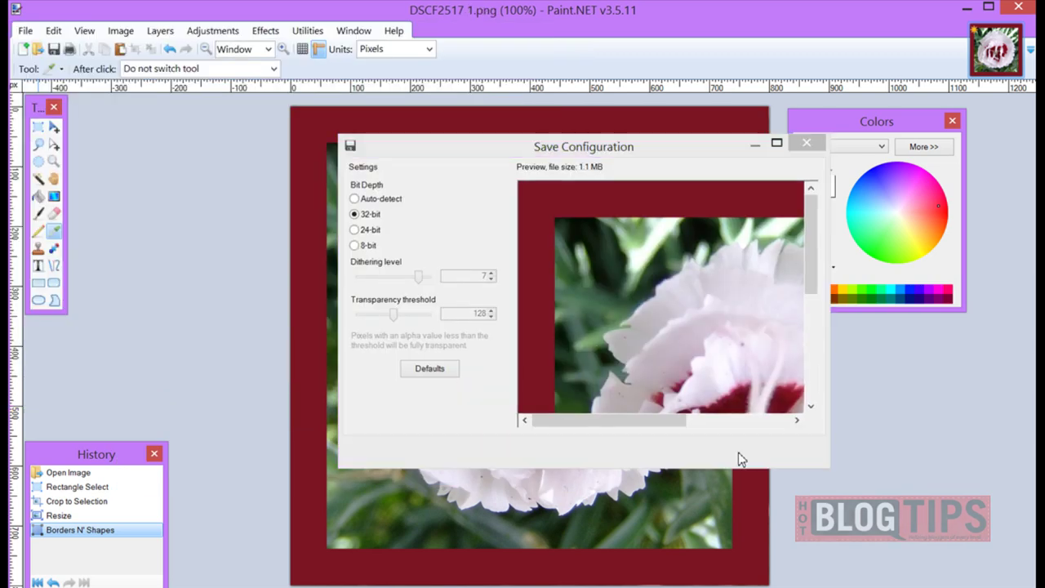